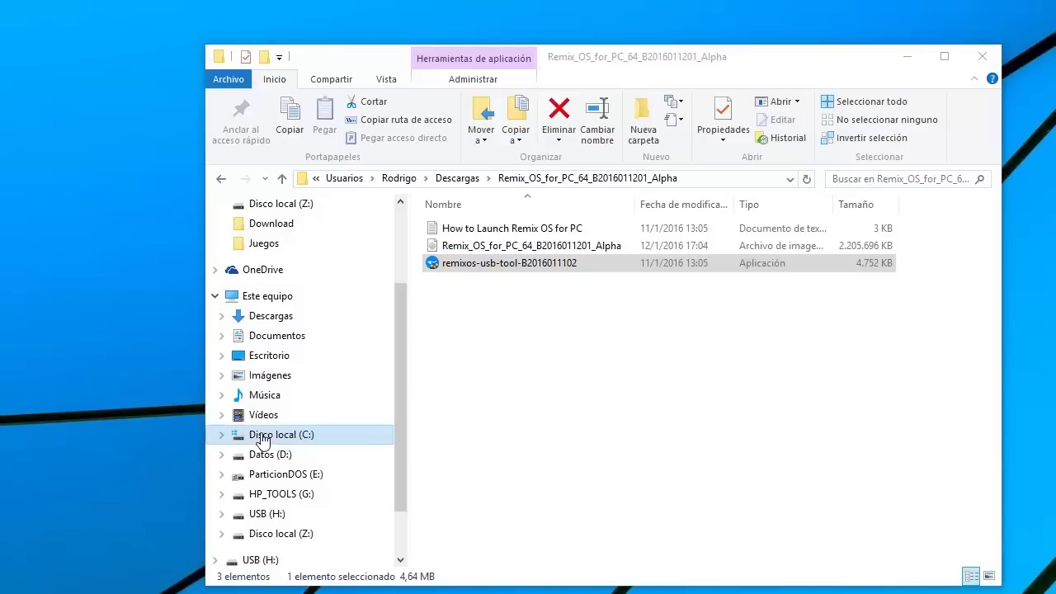
Open the computer's management console, enlarge its window and display the disk administration view
{"action": "right_click", "coordinate": [272, 300]}
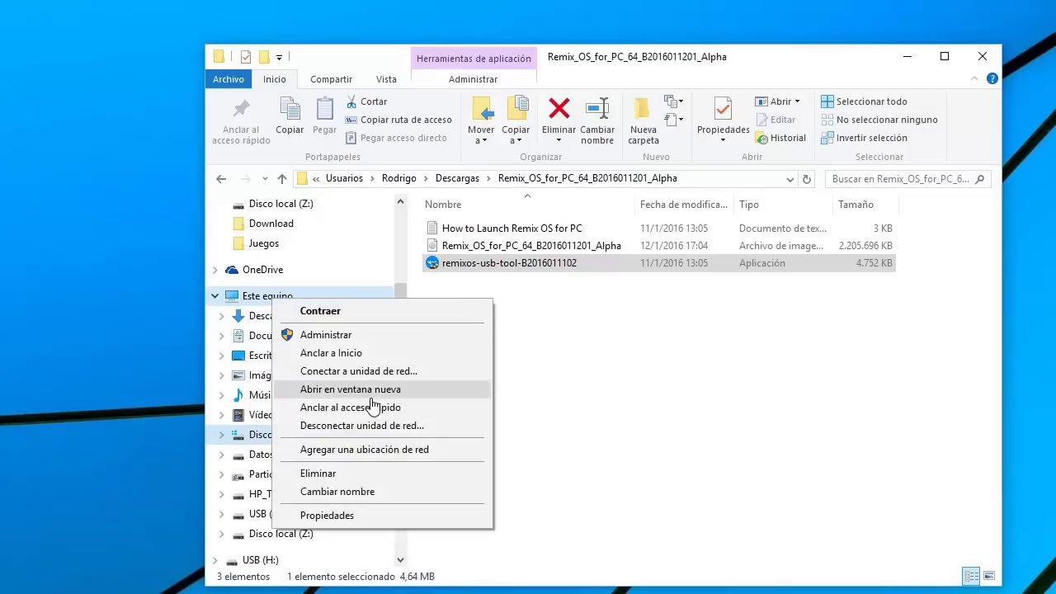
{"action": "left_click", "coordinate": [342, 335]}
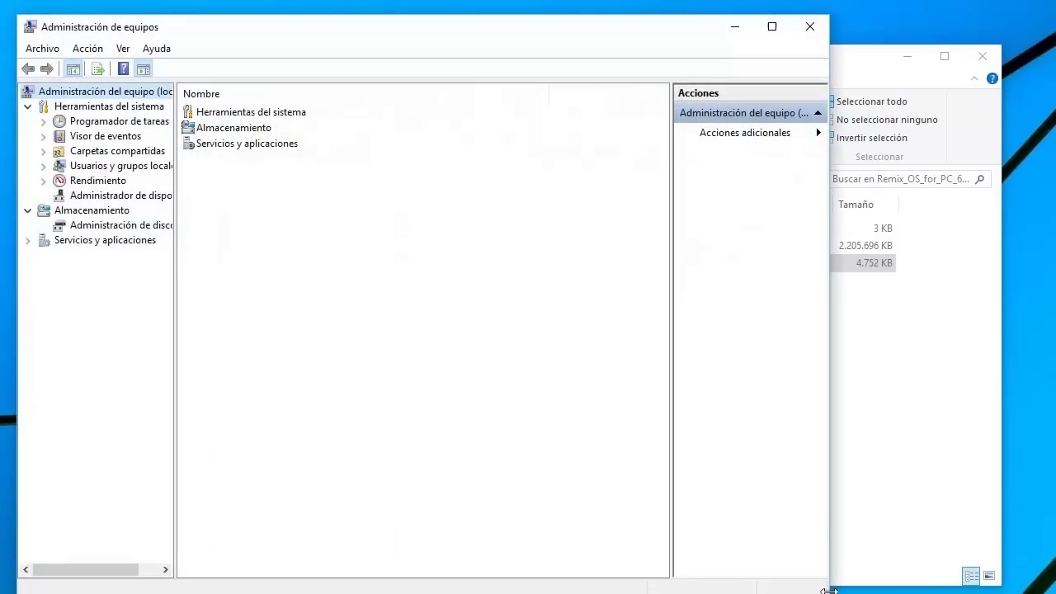
{"action": "left_click_drag", "start_coordinate": [828, 580], "coordinate": [1053, 544]}
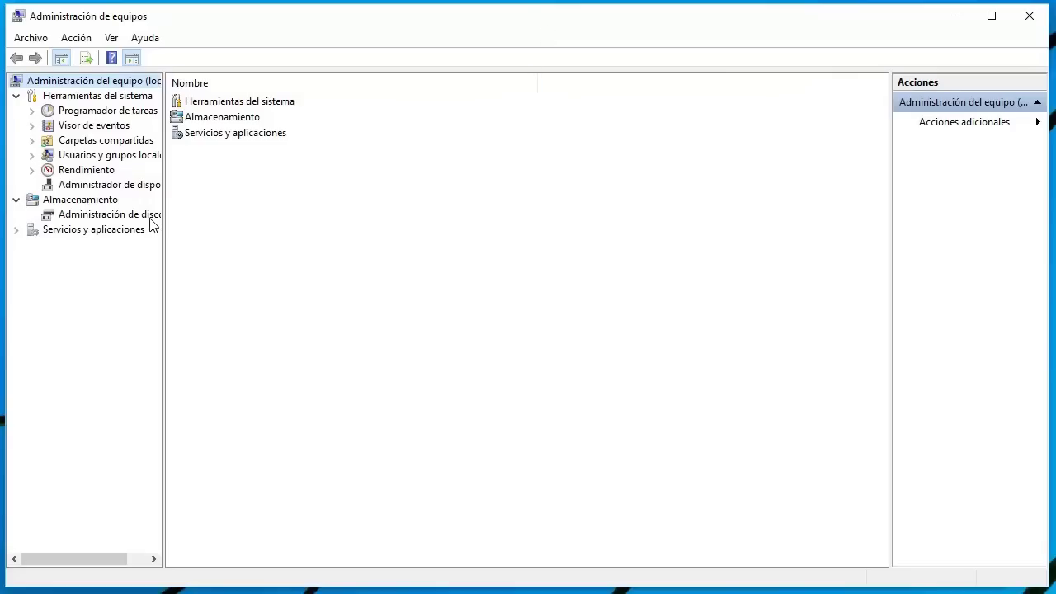
{"action": "left_click", "coordinate": [105, 215]}
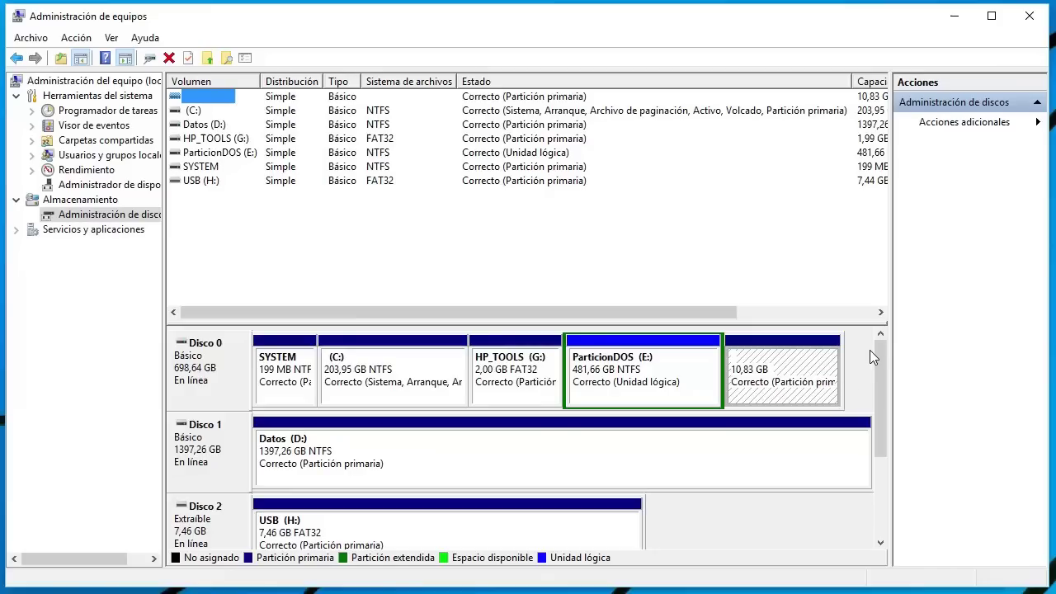
Examine the unlabelled Disco 0 partition and the USB (H:) drive's format, and close the management console
{"action": "left_click", "coordinate": [785, 368]}
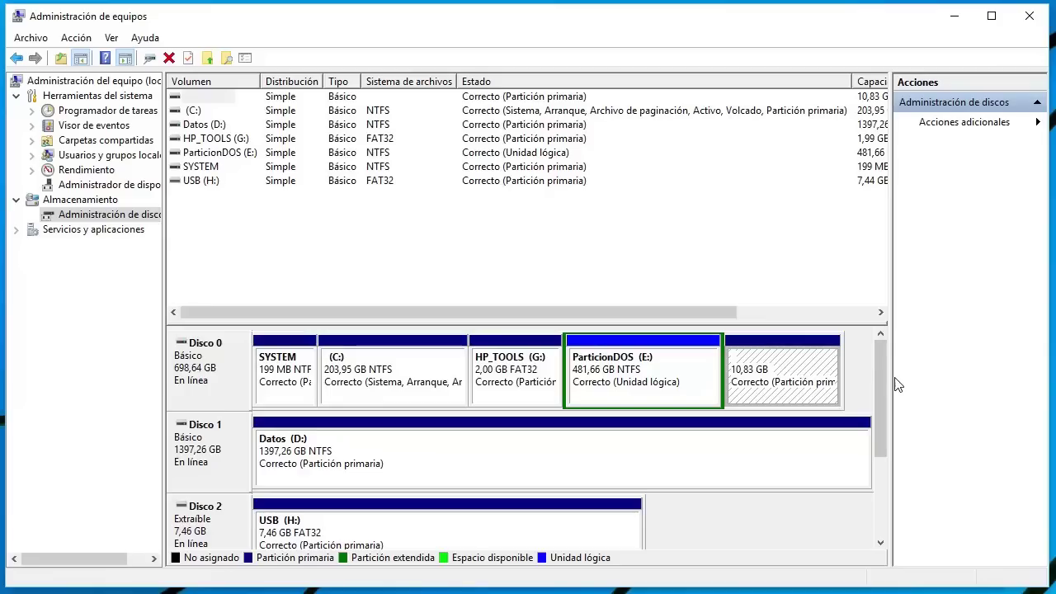
{"action": "left_click_drag", "start_coordinate": [884, 362], "coordinate": [884, 401]}
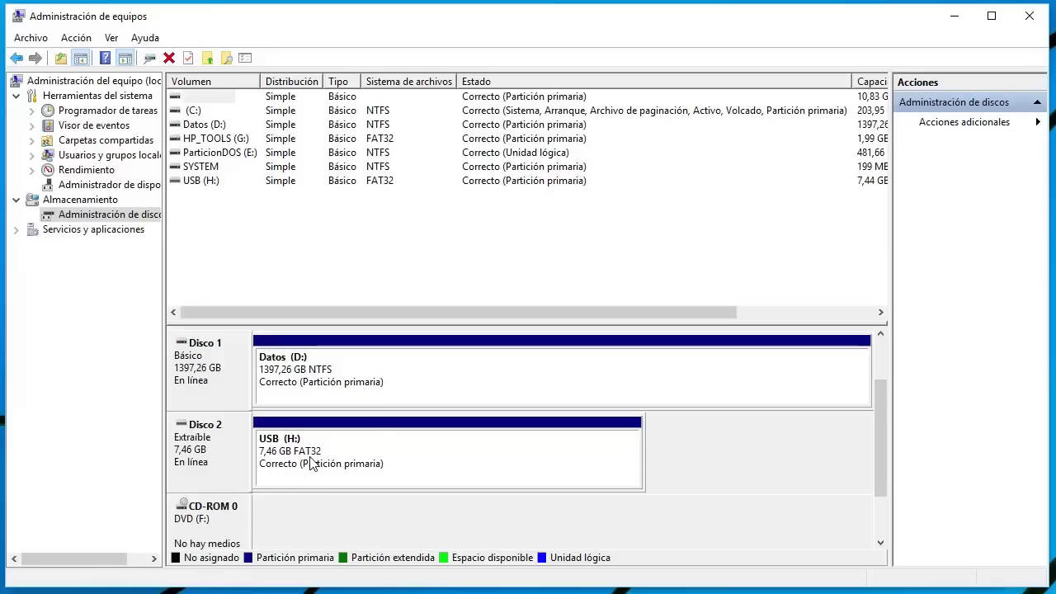
{"action": "left_click", "coordinate": [1028, 16]}
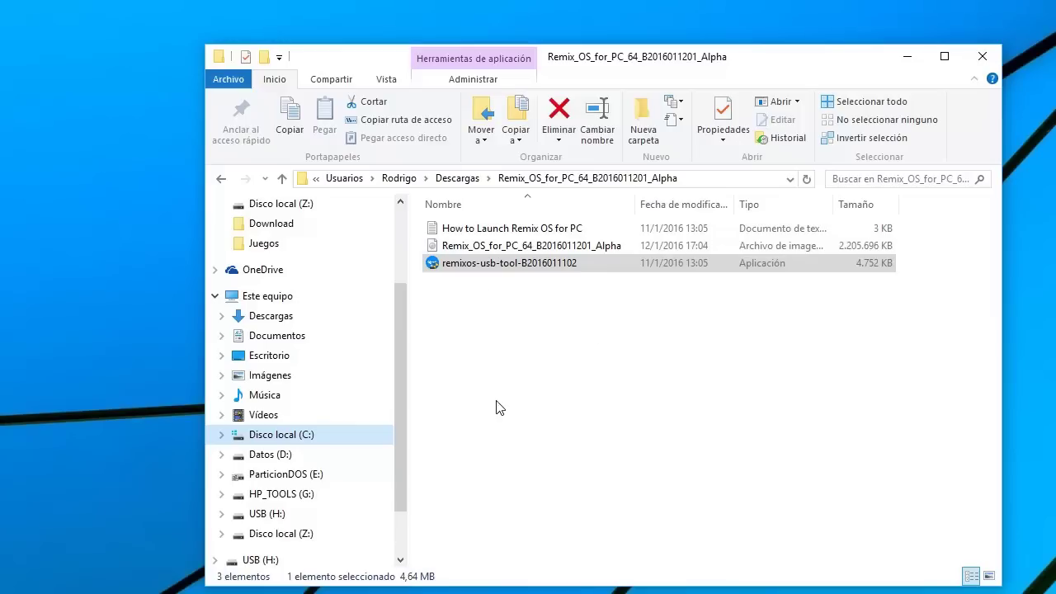
{"action": "double_click", "coordinate": [485, 263]}
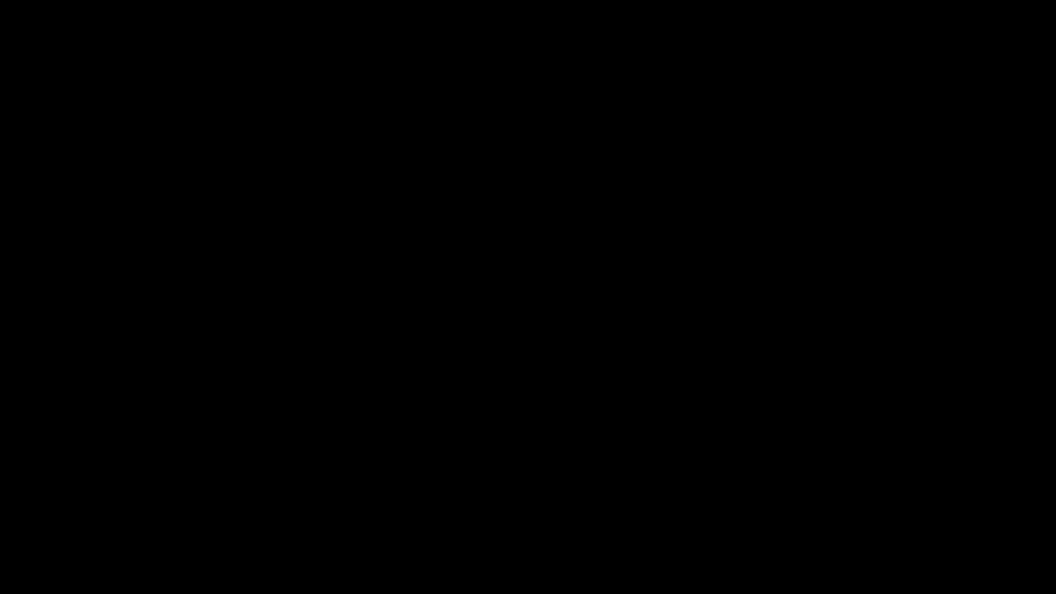
{"action": "left_click", "coordinate": [728, 400]}
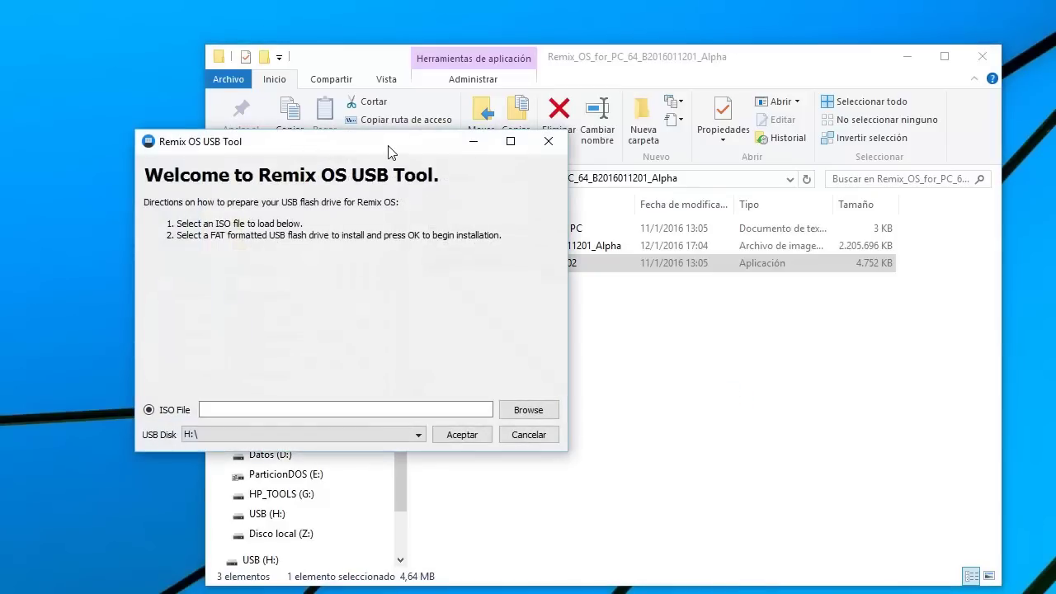
{"action": "left_click_drag", "start_coordinate": [391, 153], "coordinate": [410, 170]}
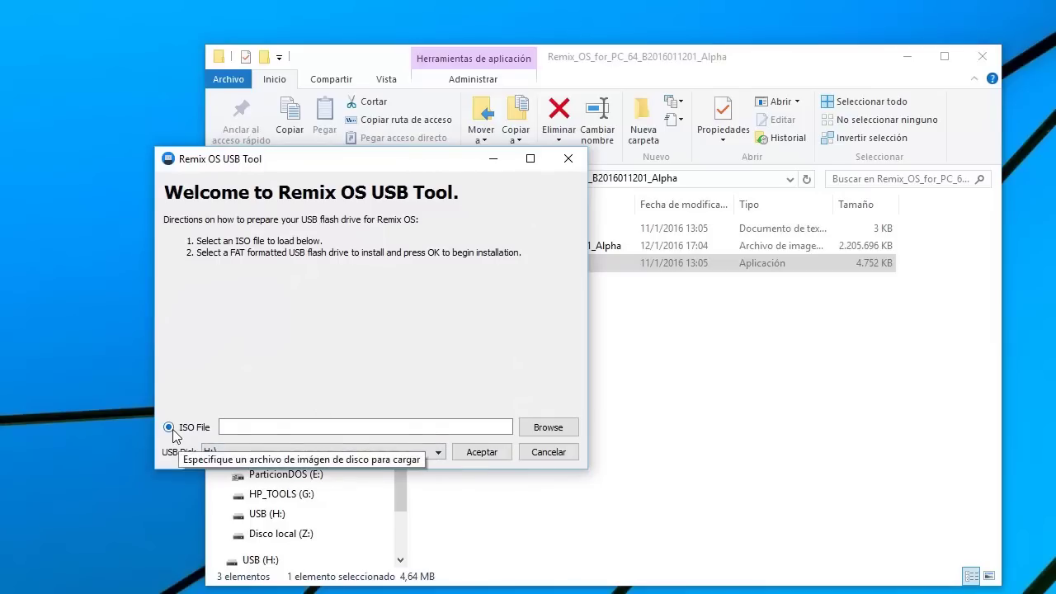
{"action": "left_click", "coordinate": [549, 429]}
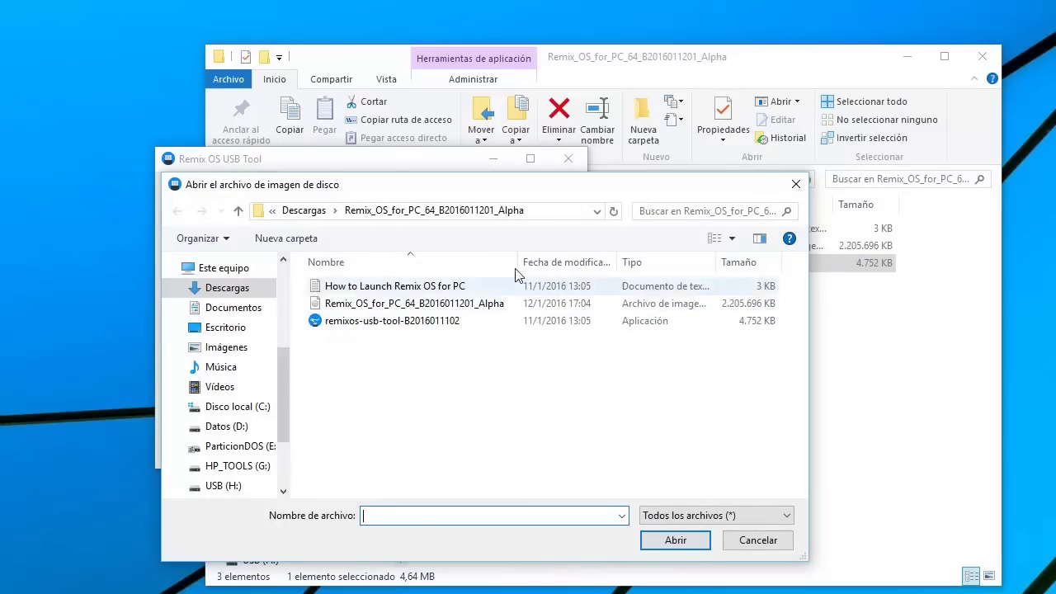
{"action": "left_click_drag", "start_coordinate": [668, 192], "coordinate": [654, 205]}
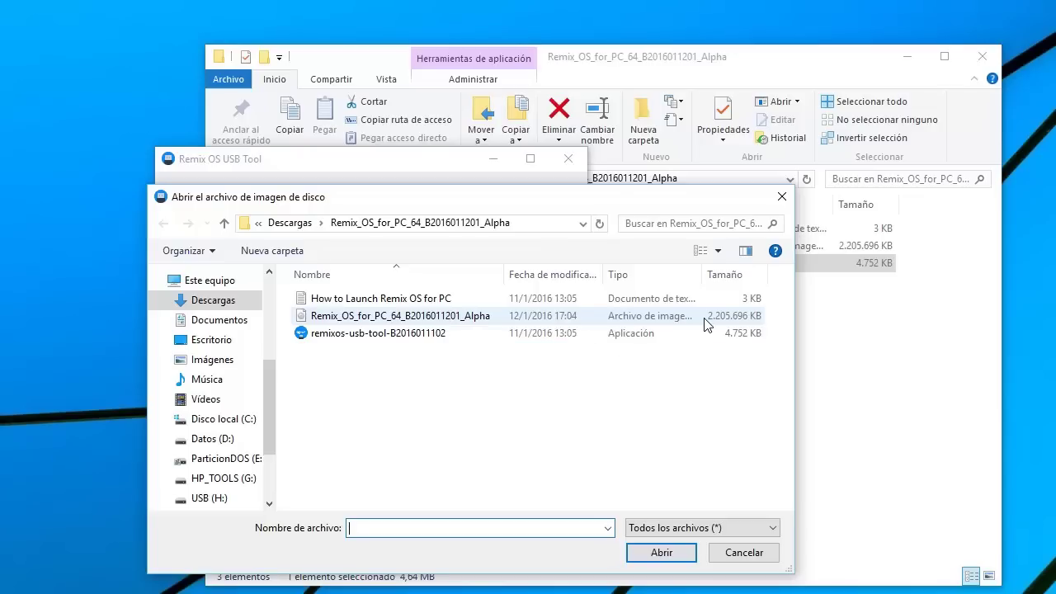
{"action": "left_click", "coordinate": [397, 321]}
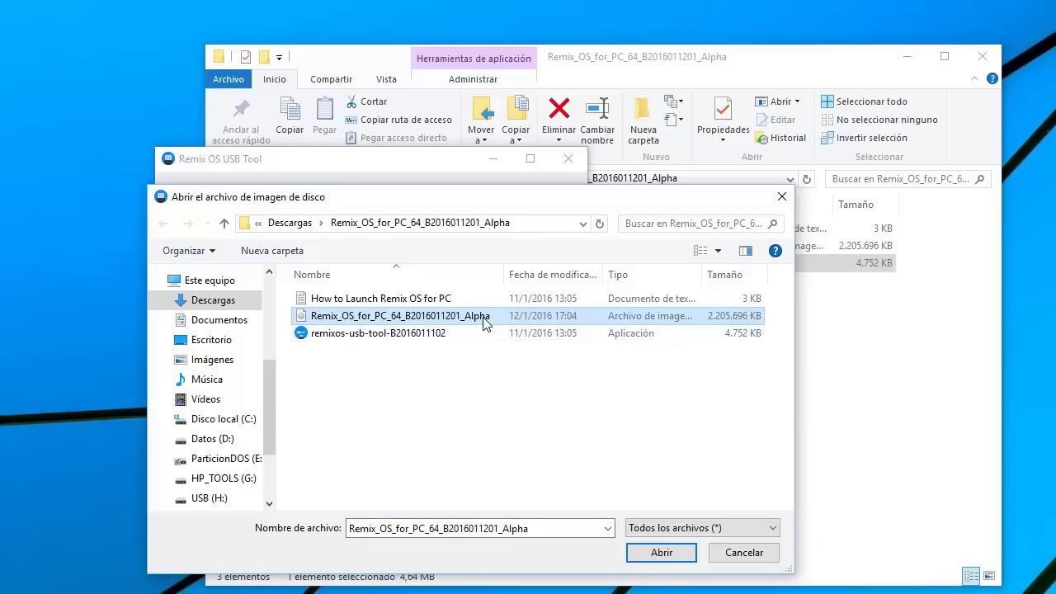
{"action": "left_click", "coordinate": [660, 553]}
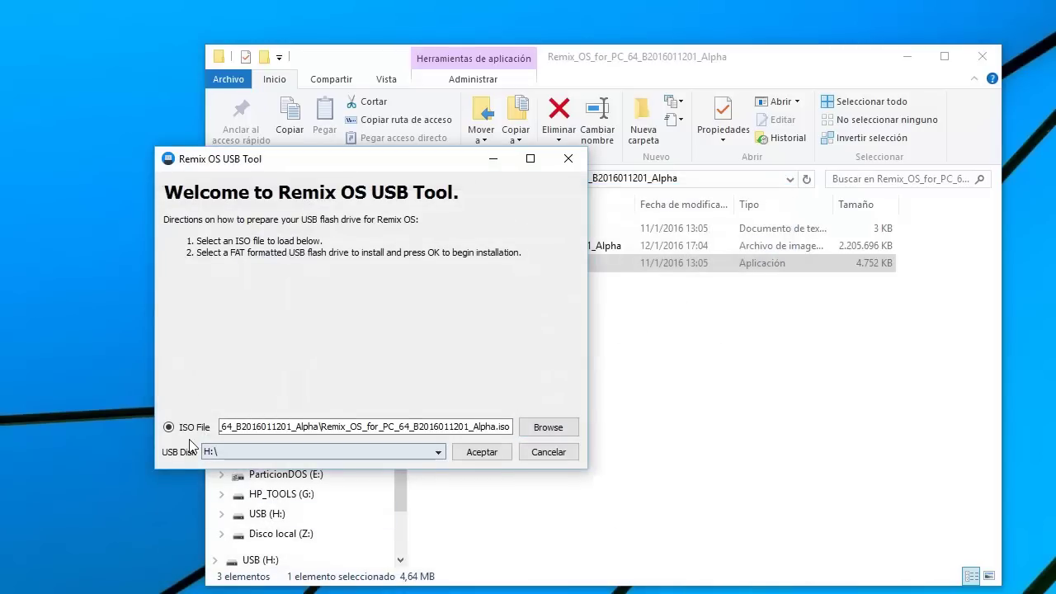
Keep H:\ as the target USB disk and start installing Remix OS onto it
{"action": "left_click", "coordinate": [440, 452]}
{"action": "left_click", "coordinate": [440, 452]}
{"action": "left_click", "coordinate": [440, 452]}
{"action": "left_click", "coordinate": [440, 452]}
{"action": "left_click", "coordinate": [483, 452]}
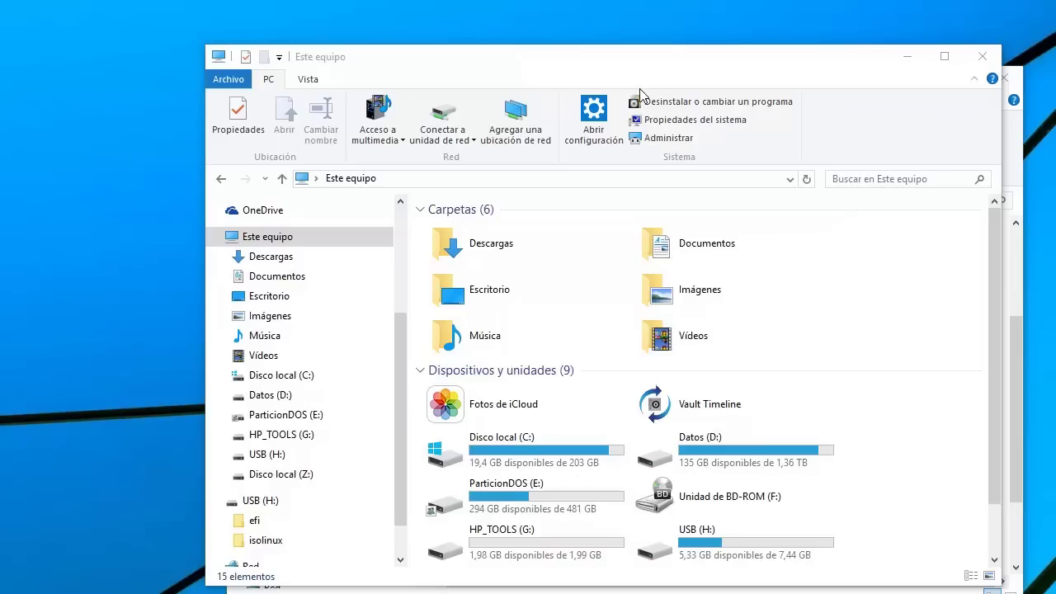
Check the USB (H:) drive's free space and the files written to it, and return to Este equipo
{"action": "left_click_drag", "start_coordinate": [641, 73], "coordinate": [540, 42]}
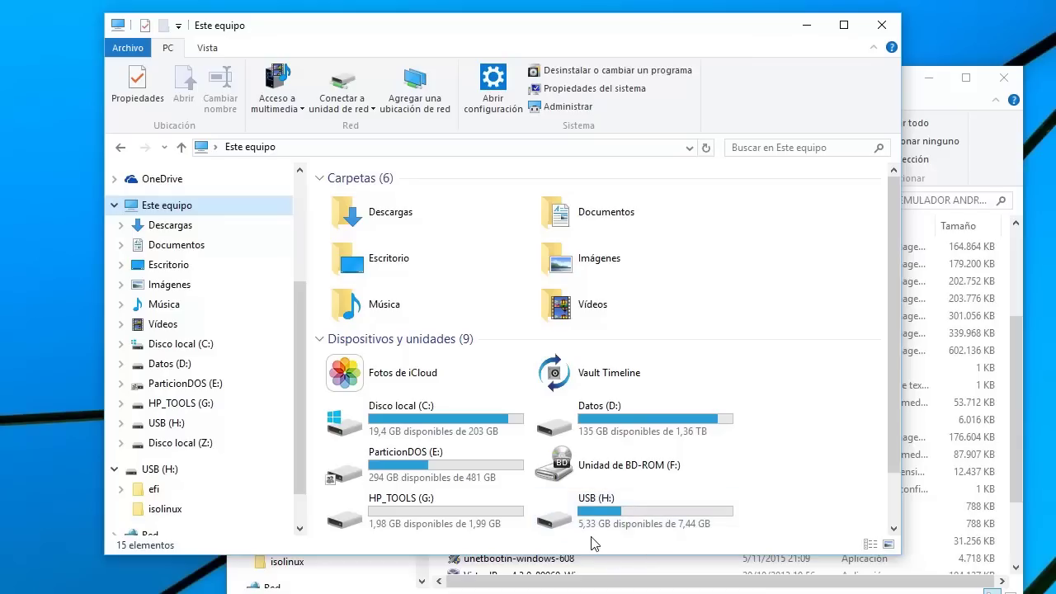
{"action": "mouse_move", "coordinate": [681, 526]}
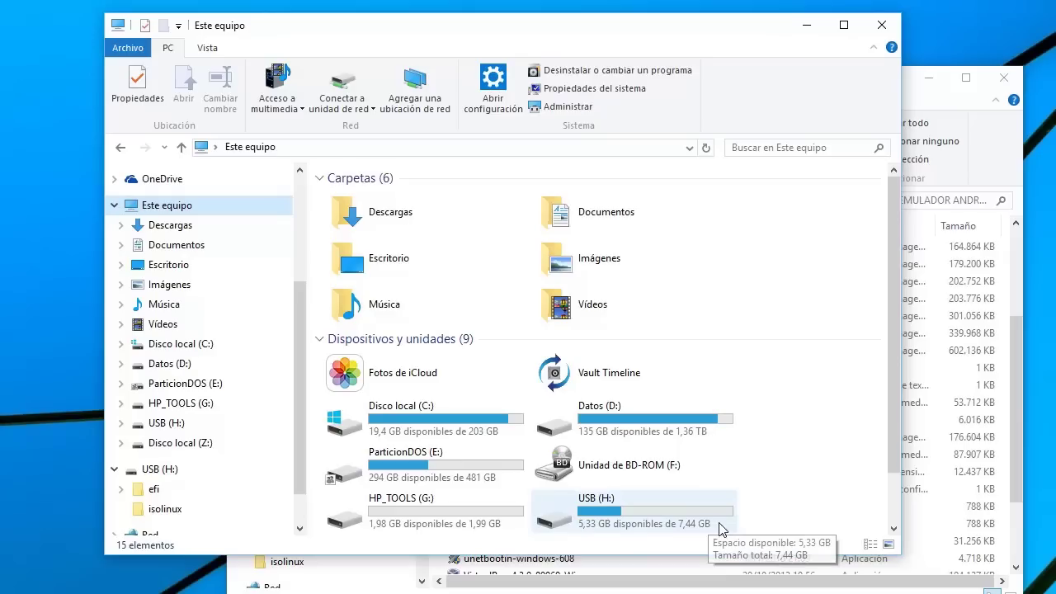
{"action": "double_click", "coordinate": [675, 513]}
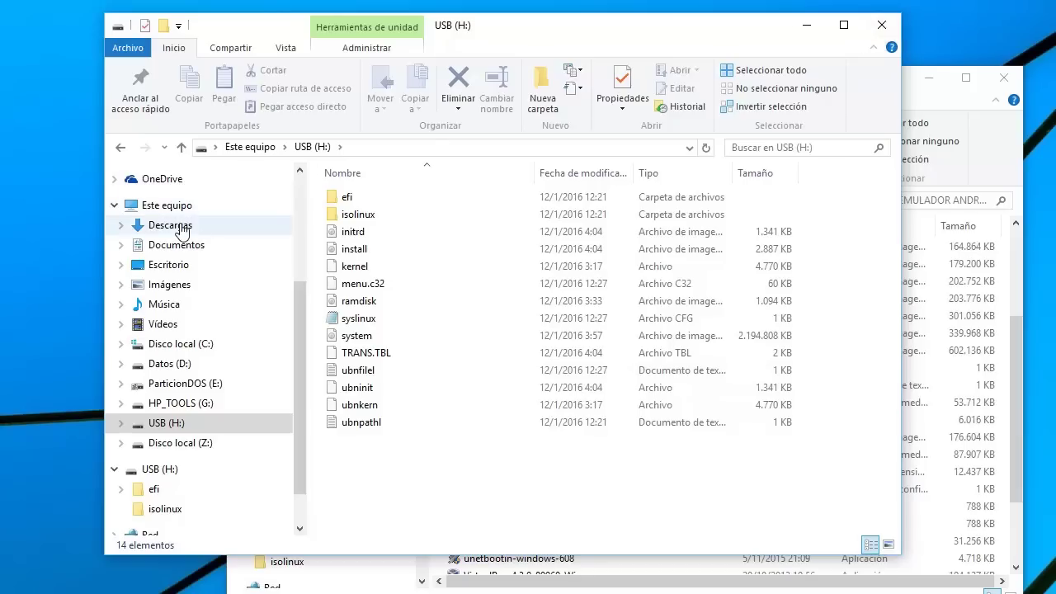
{"action": "left_click", "coordinate": [206, 206]}
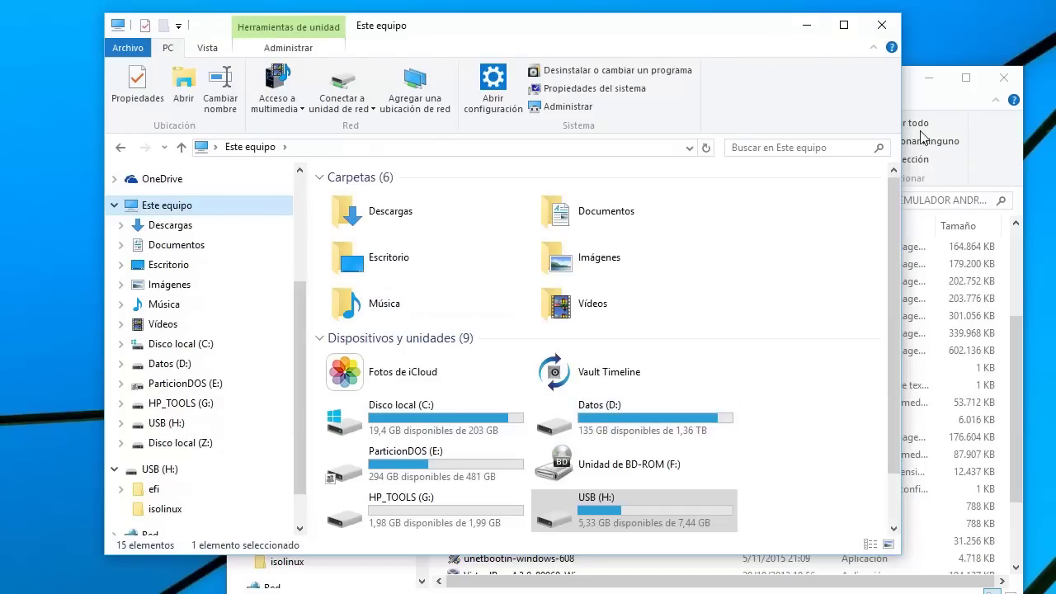
Find rufus-2.1p in the EMULADOR ANDROID folder and launch it
{"action": "left_click", "coordinate": [935, 101]}
{"action": "left_click_drag", "start_coordinate": [876, 96], "coordinate": [869, 71]}
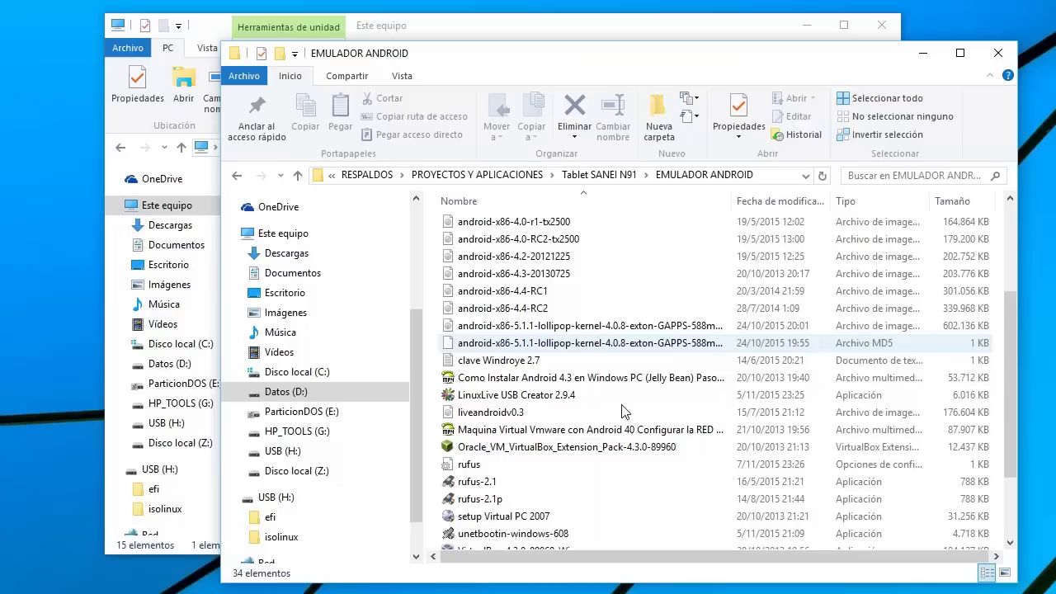
{"action": "mouse_move", "coordinate": [551, 510]}
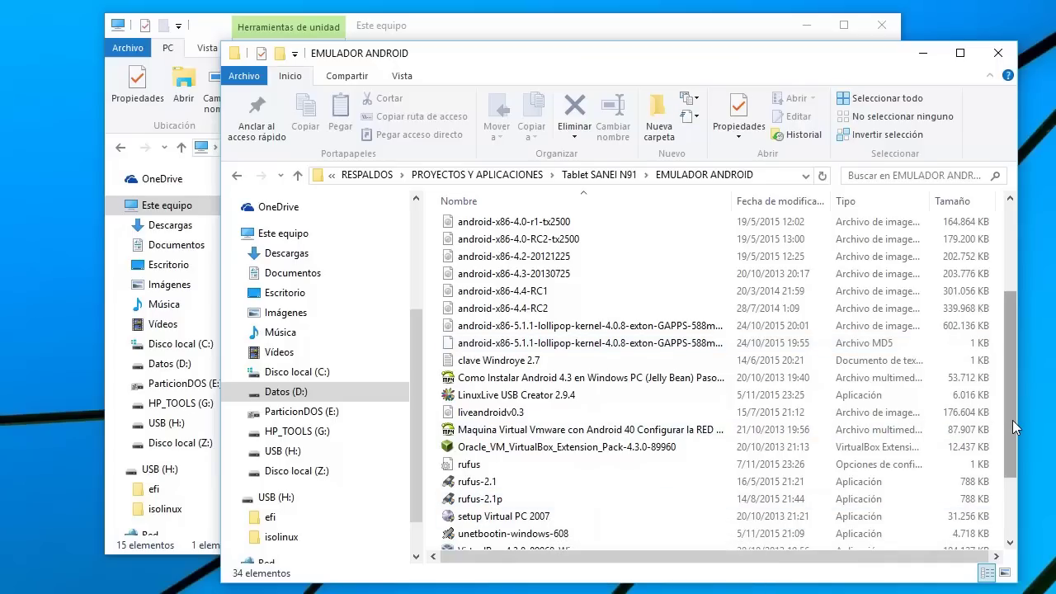
{"action": "left_click_drag", "start_coordinate": [1015, 427], "coordinate": [1014, 476]}
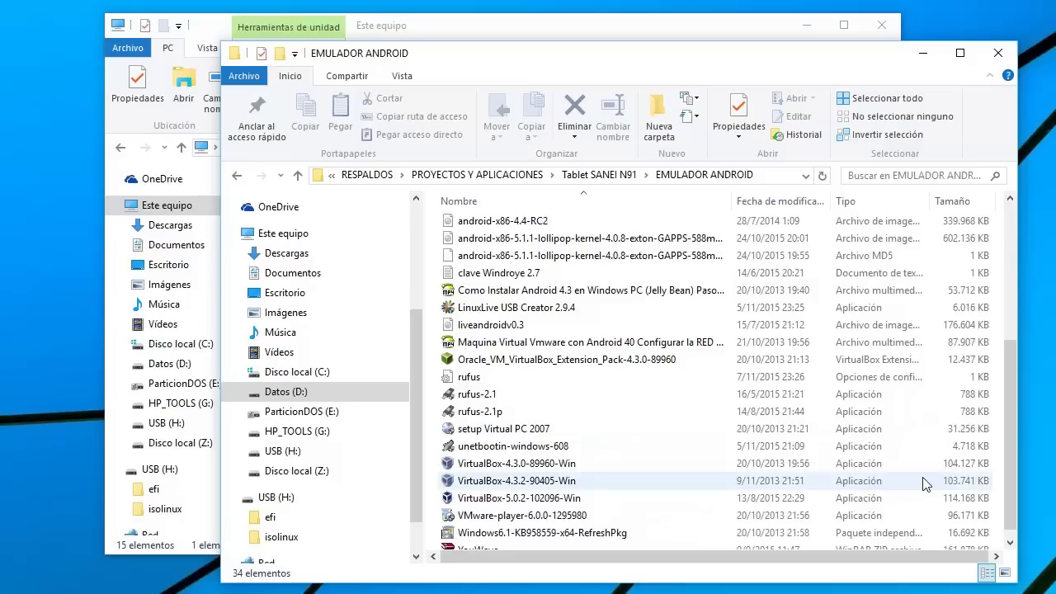
{"action": "scroll", "coordinate": [1011, 471], "scroll_direction": "down", "scroll_amount": 1}
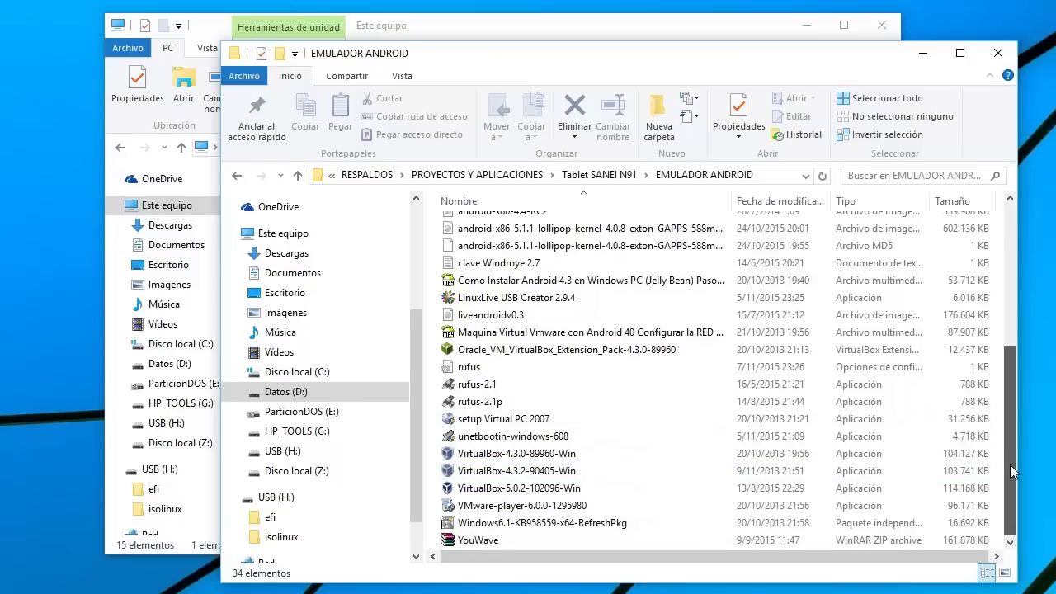
{"action": "left_click_drag", "start_coordinate": [1009, 465], "coordinate": [1009, 387]}
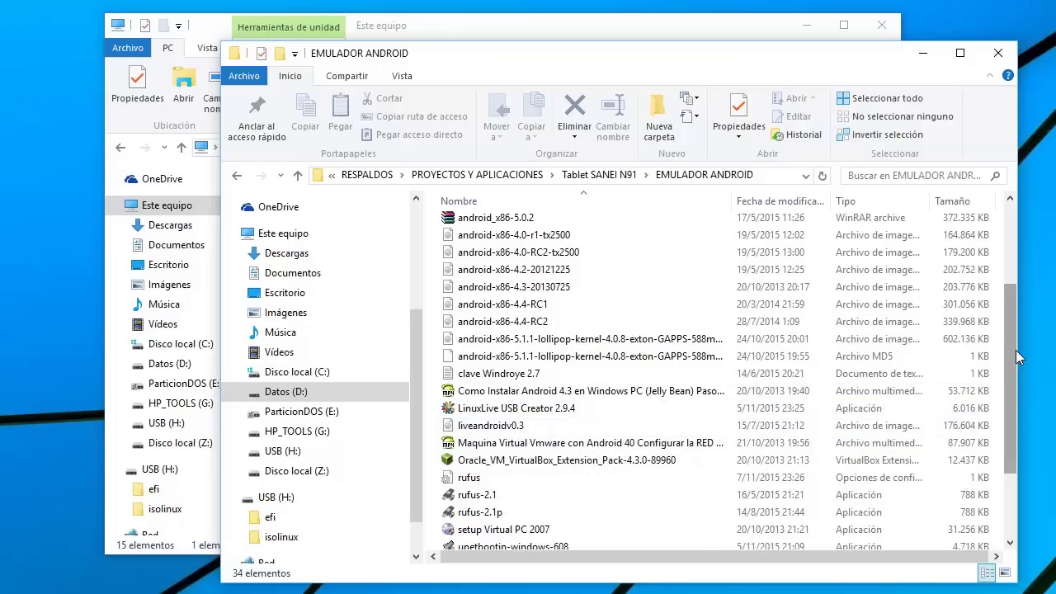
{"action": "left_click_drag", "start_coordinate": [1012, 347], "coordinate": [1010, 422]}
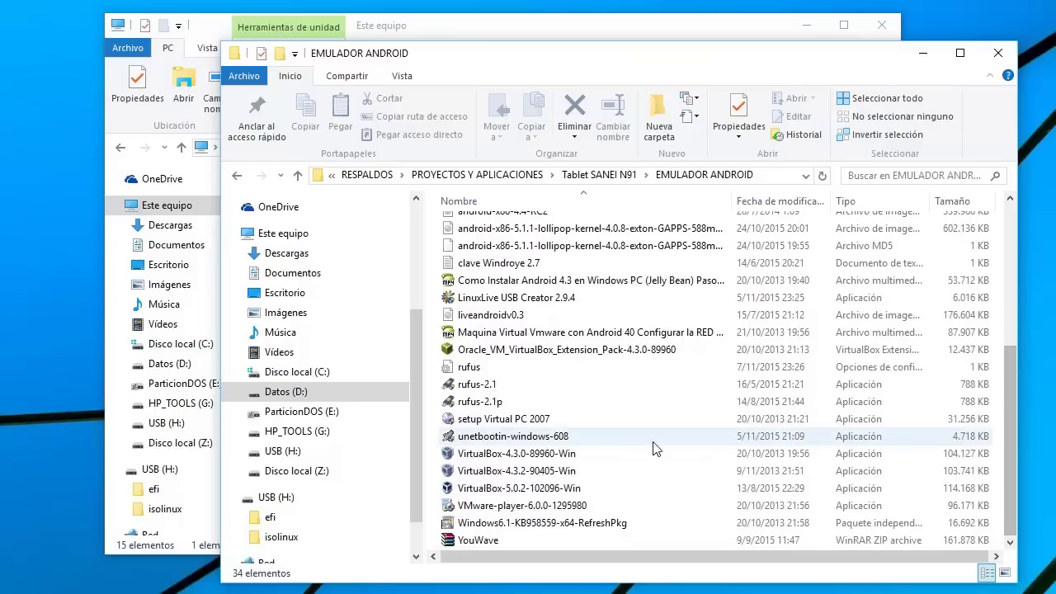
{"action": "left_click", "coordinate": [480, 404]}
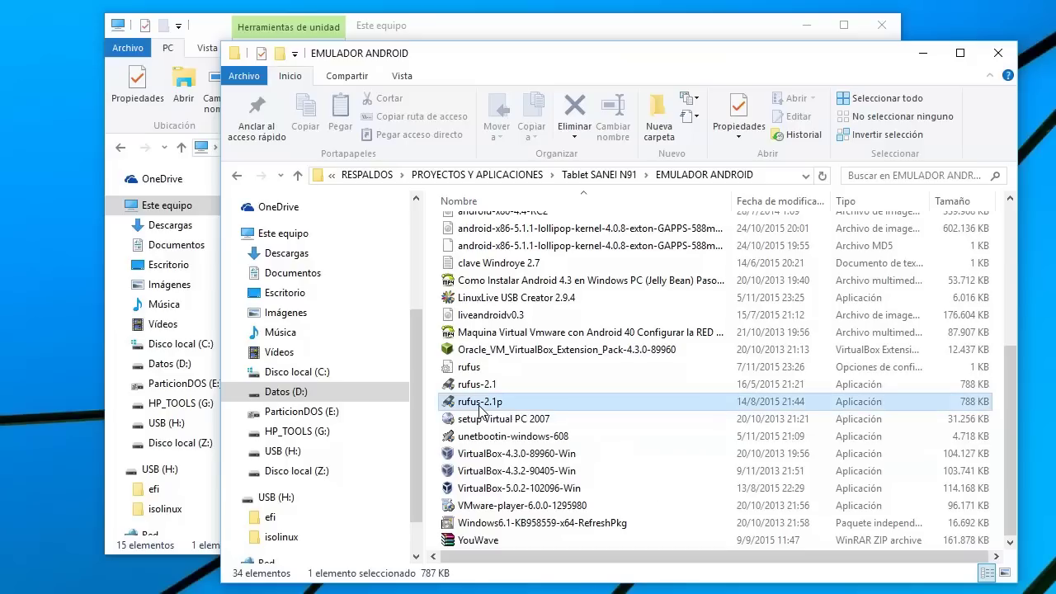
{"action": "double_click", "coordinate": [479, 403]}
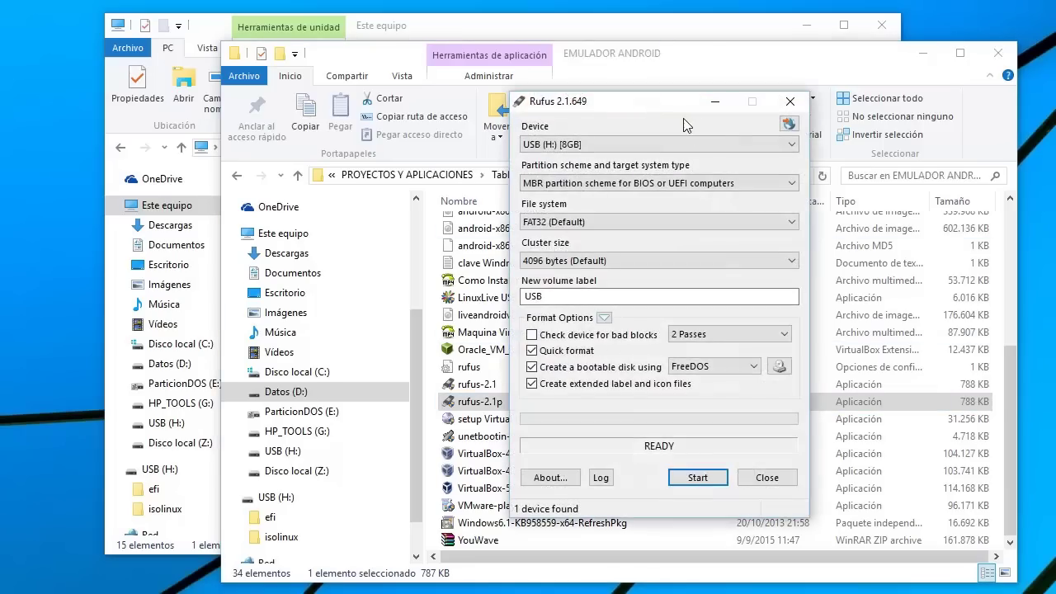
{"action": "left_click_drag", "start_coordinate": [666, 110], "coordinate": [543, 123]}
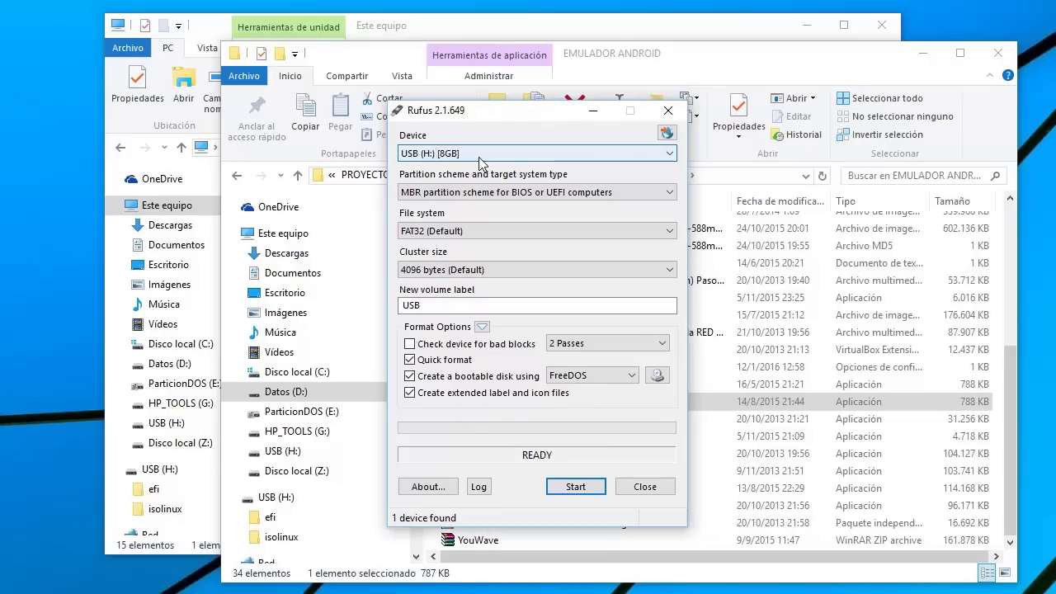
{"action": "left_click", "coordinate": [627, 27]}
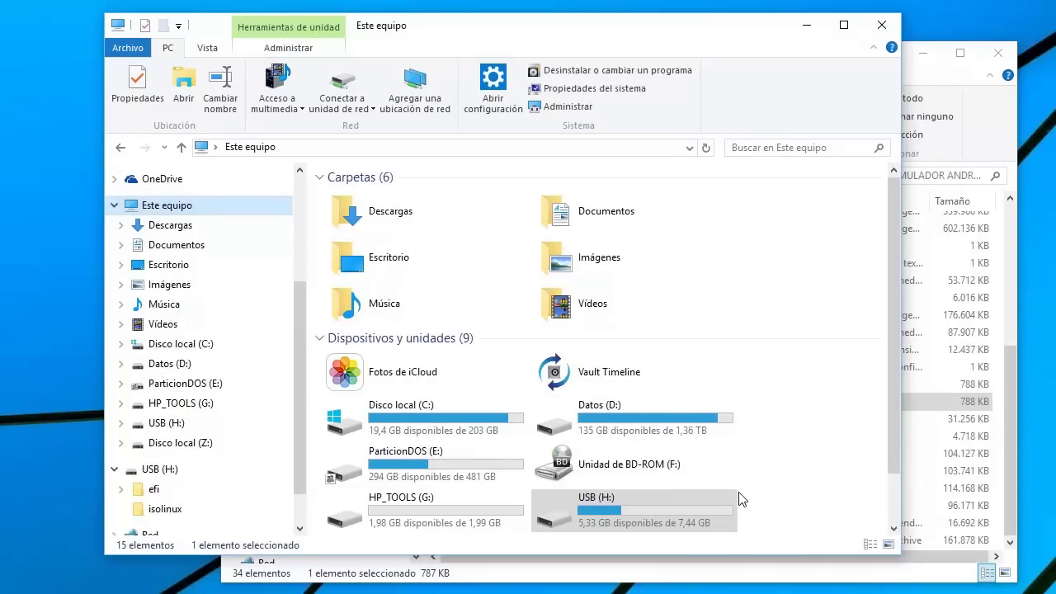
{"action": "key", "text": "alt+Tab"}
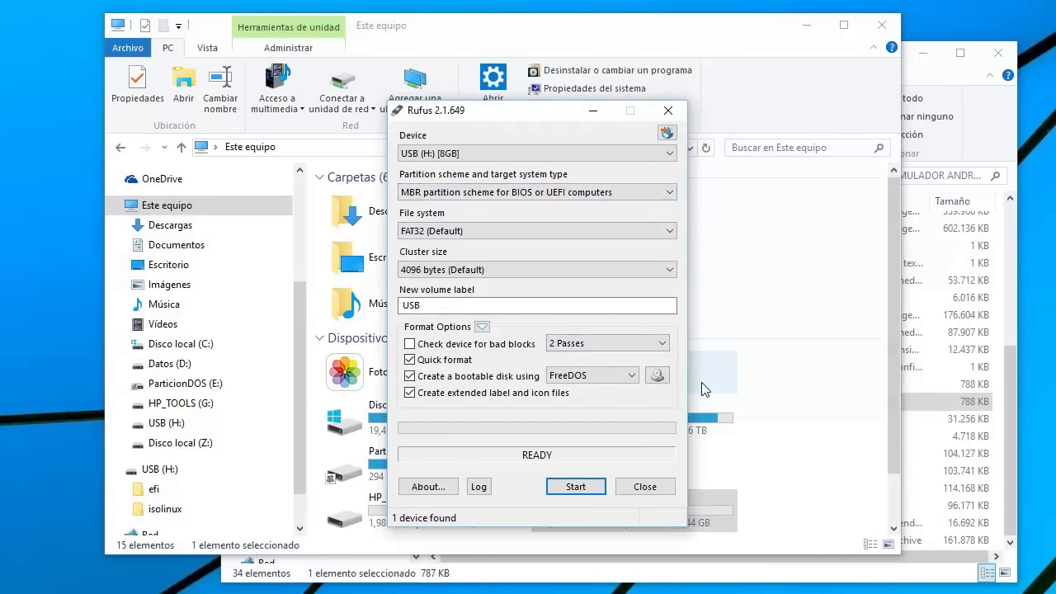
{"action": "left_click", "coordinate": [657, 376]}
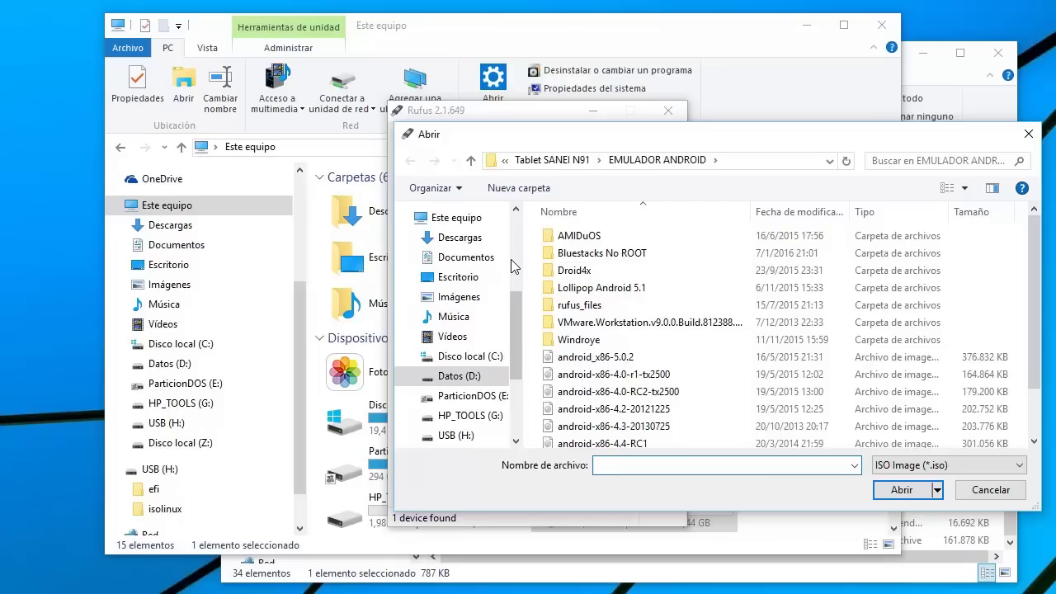
{"action": "left_click", "coordinate": [468, 238]}
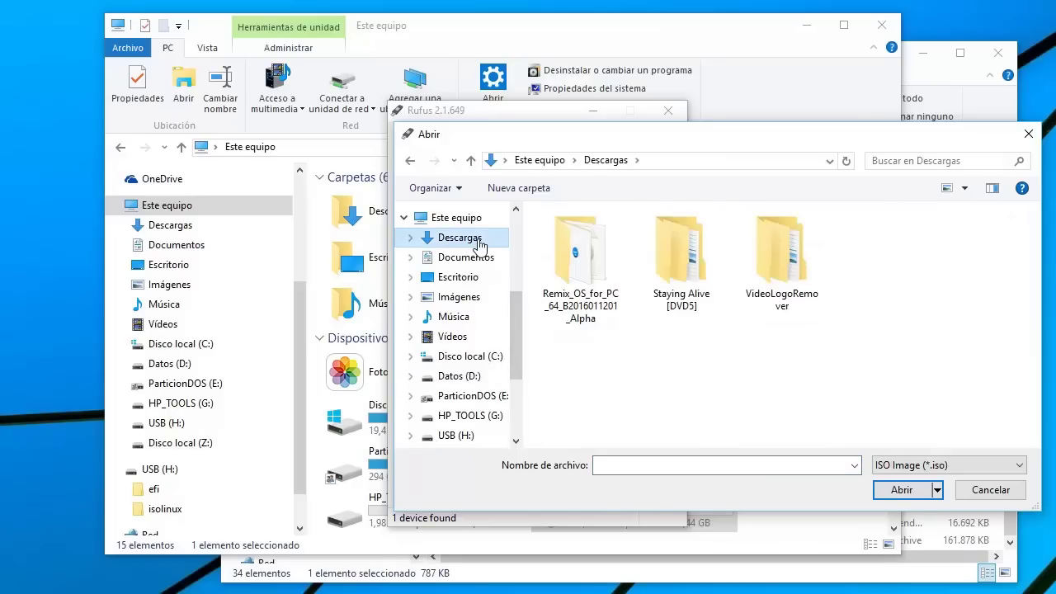
{"action": "double_click", "coordinate": [564, 276]}
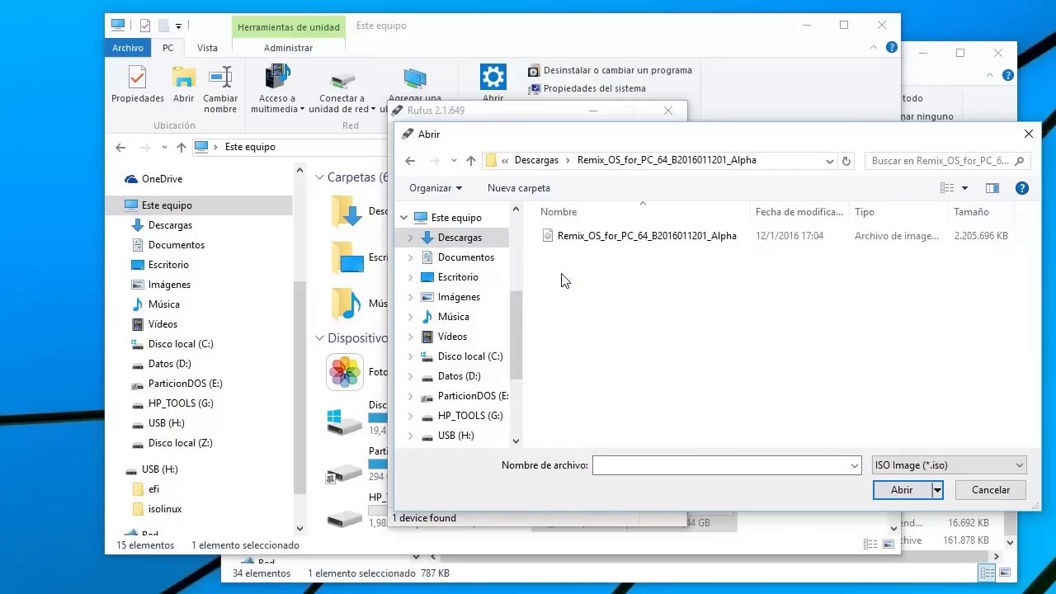
{"action": "double_click", "coordinate": [632, 241]}
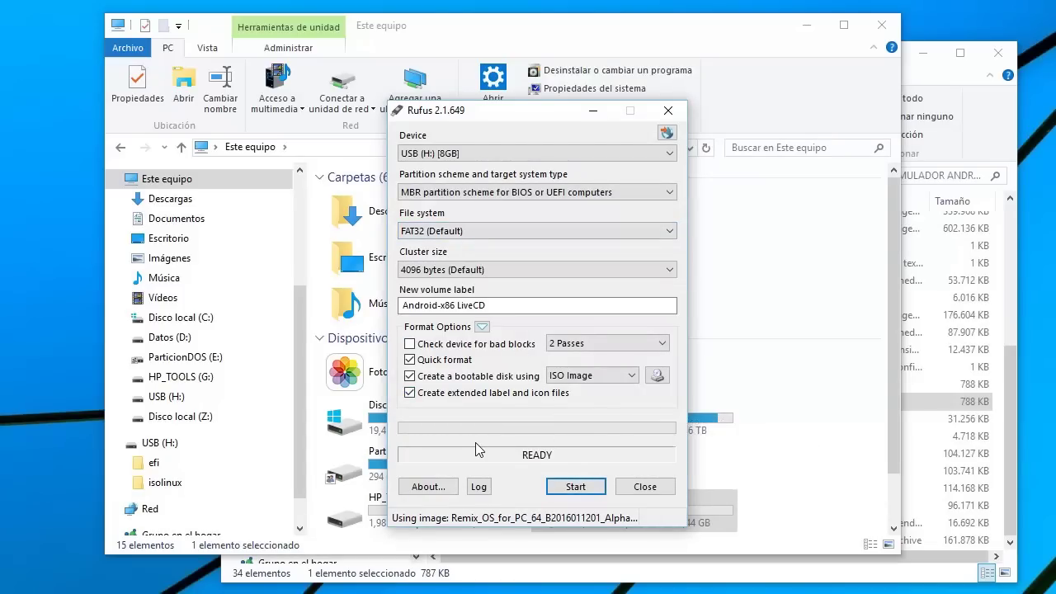
Write the Remix OS ISO to the USB (H:) drive, accept erasing all its data, and close Rufus when finished
{"action": "left_click", "coordinate": [575, 486]}
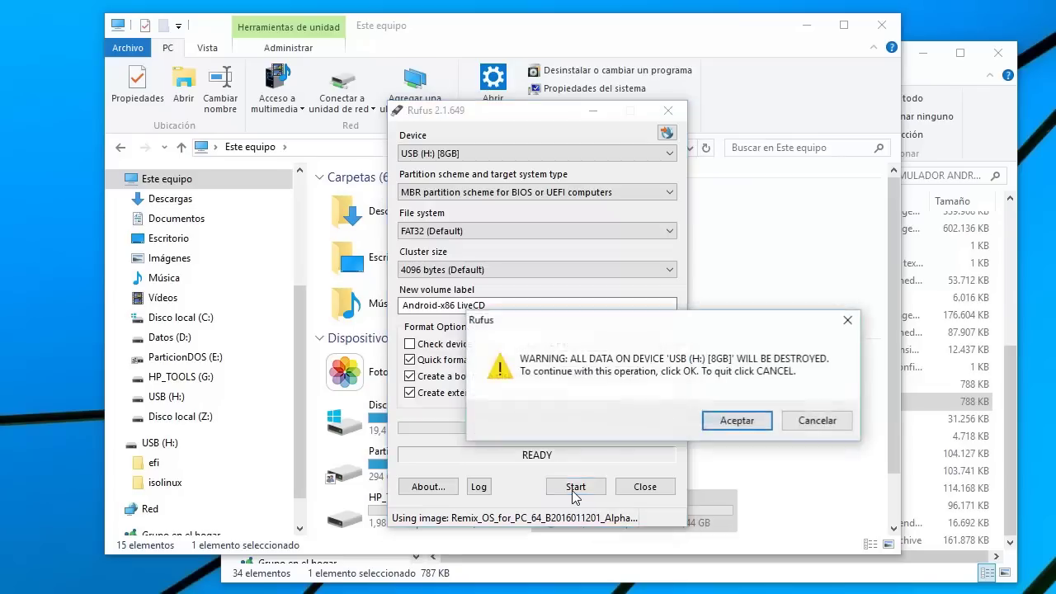
{"action": "left_click", "coordinate": [738, 420]}
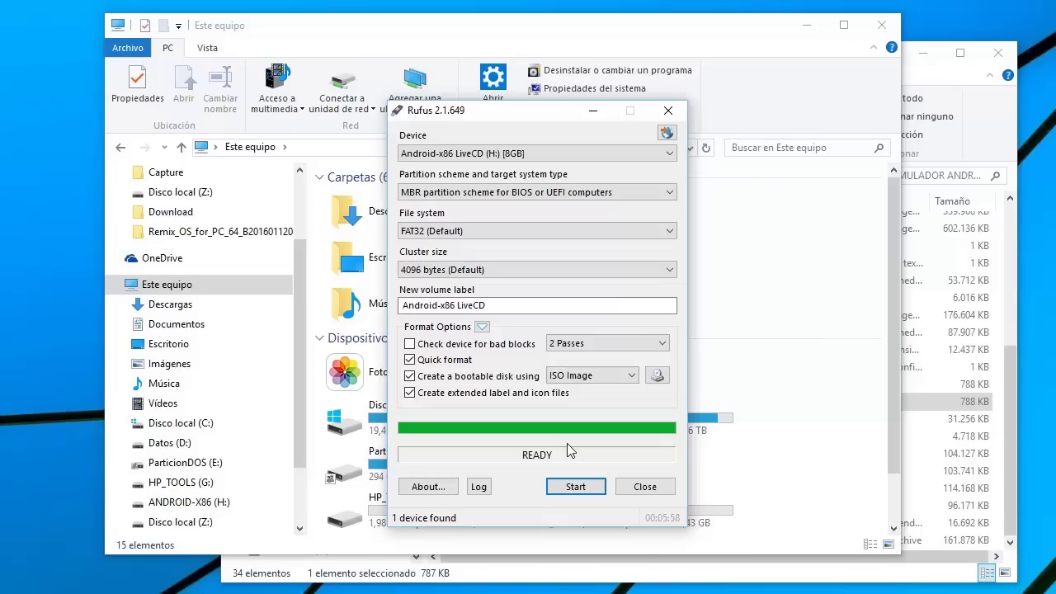
{"action": "left_click", "coordinate": [645, 487]}
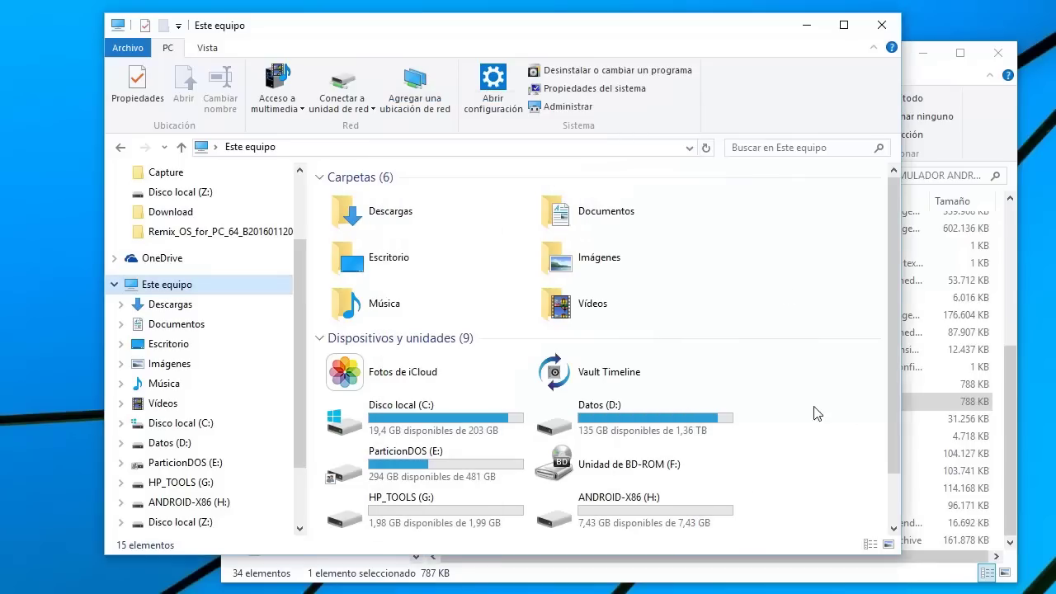
Refresh Este equipo, check the ANDROID-X86 (H:) drive's free space and the files written to it, and close the window
{"action": "left_click_drag", "start_coordinate": [892, 425], "coordinate": [893, 499]}
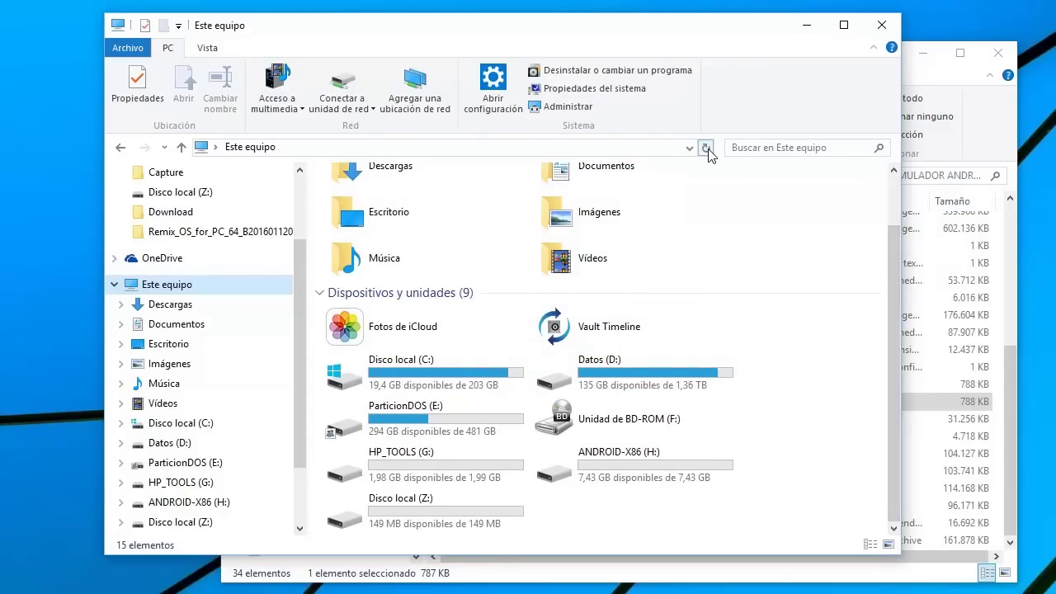
{"action": "left_click", "coordinate": [708, 149]}
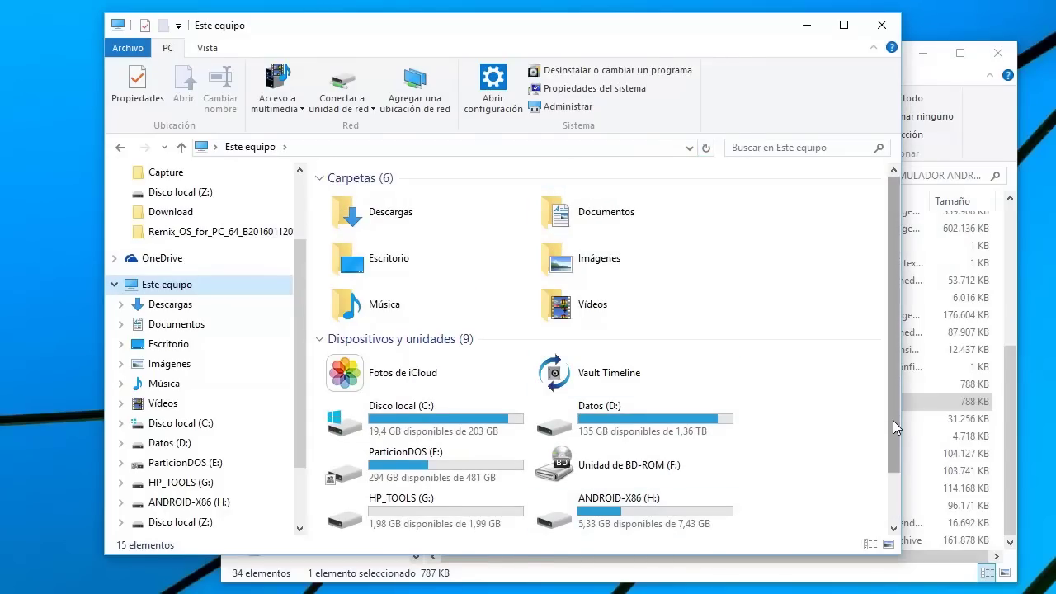
{"action": "left_click_drag", "start_coordinate": [893, 420], "coordinate": [894, 504]}
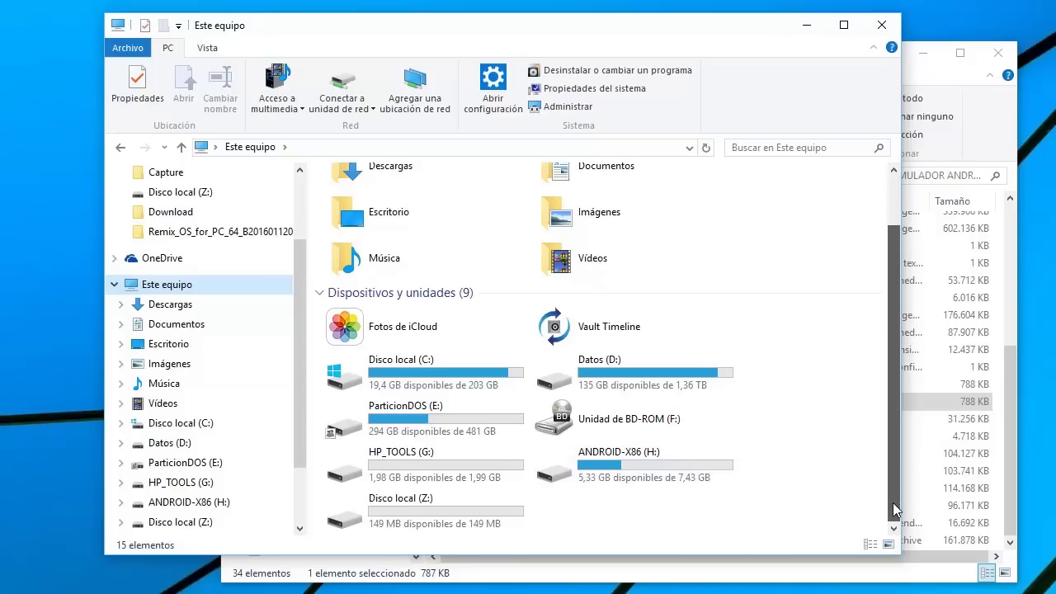
{"action": "double_click", "coordinate": [638, 480]}
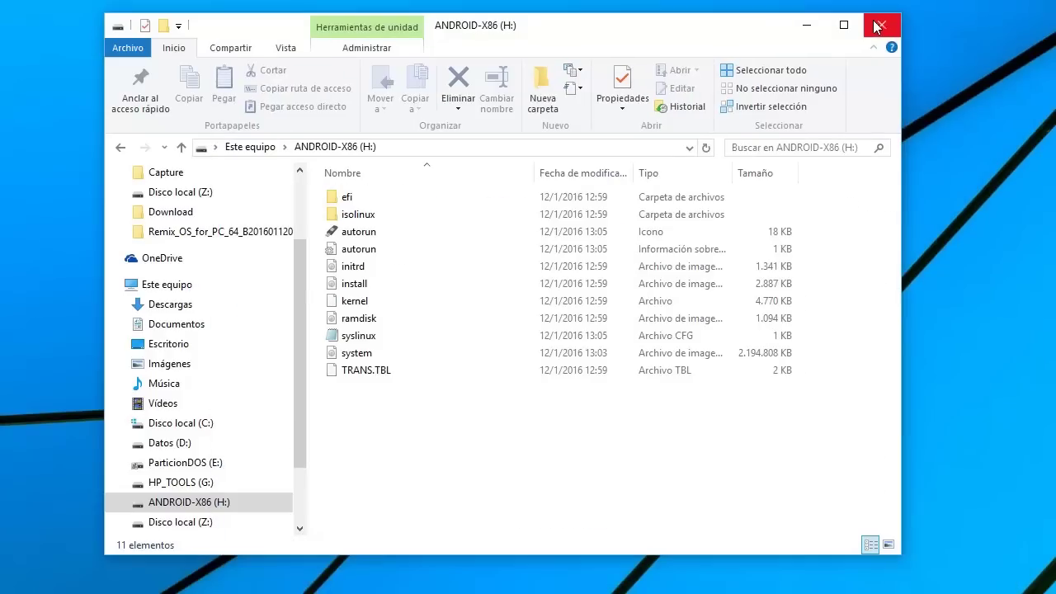
{"action": "left_click", "coordinate": [883, 26]}
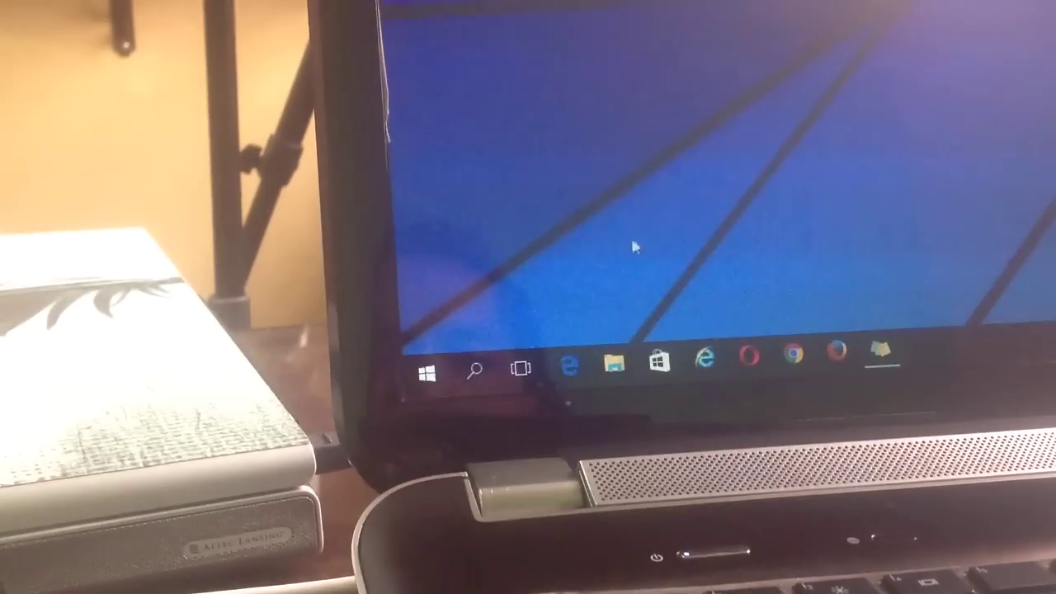
Restart the computer from Windows
{"action": "left_click", "coordinate": [427, 342]}
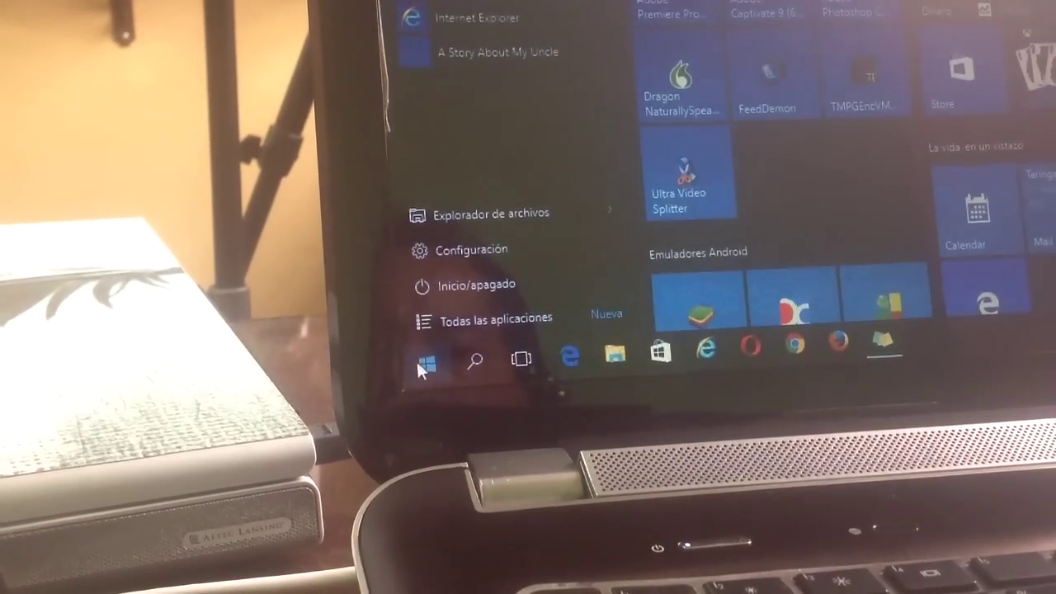
{"action": "left_click", "coordinate": [475, 290]}
{"action": "left_click", "coordinate": [481, 252]}
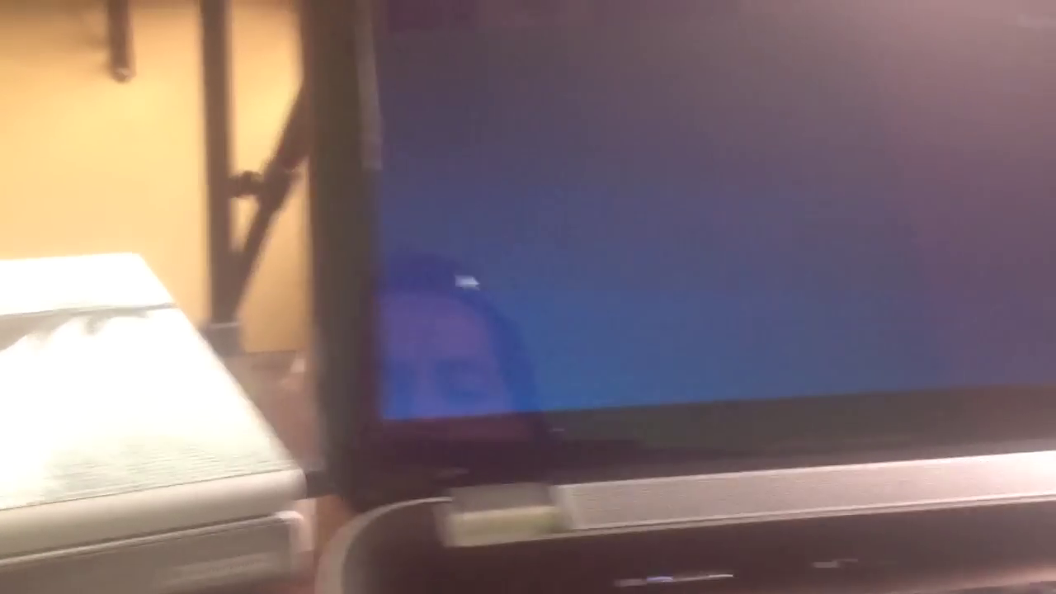